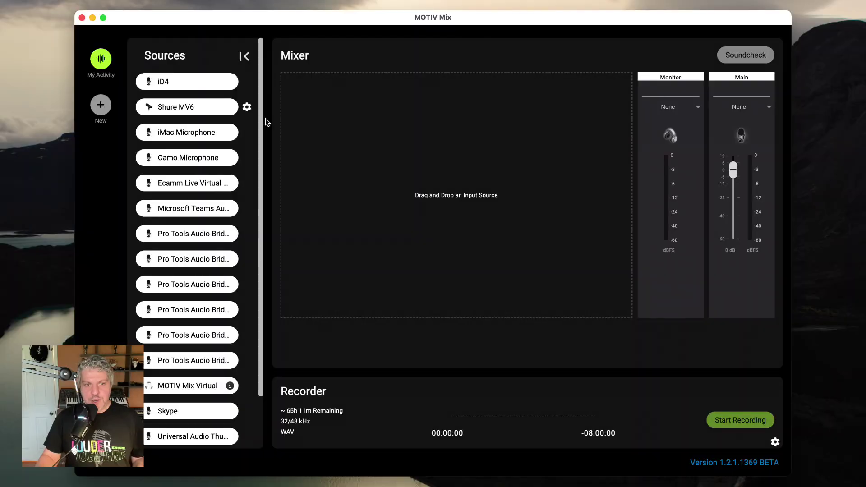
# - Place iD4 on mixer channel 1 and Universal Audio Thunderbolt on channel 2
pyautogui.scroll(-3, 202, 109)
pyautogui.scroll(3, 202, 109)
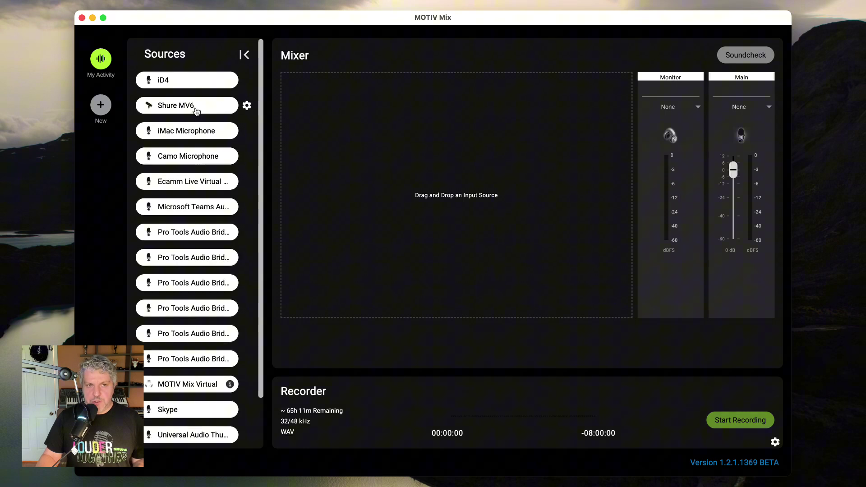
pyautogui.scroll(-3, 197, 111)
pyautogui.scroll(3, 196, 111)
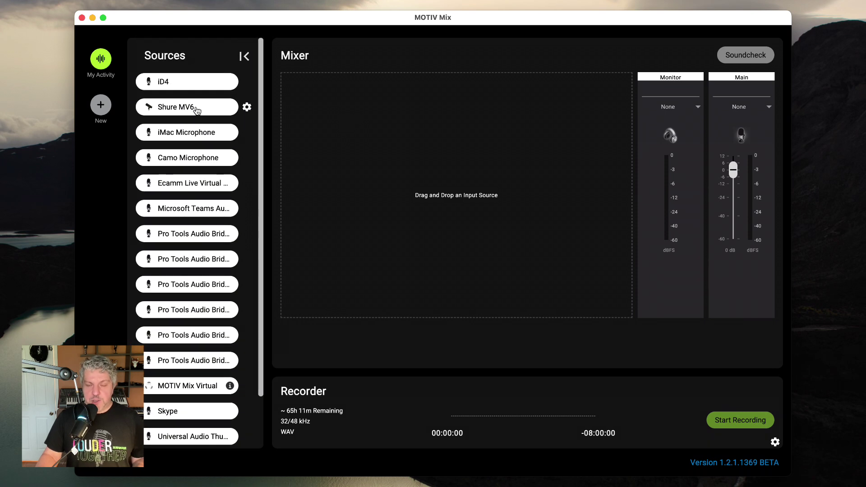
pyautogui.scroll(-3, 196, 119)
pyautogui.scroll(3, 196, 119)
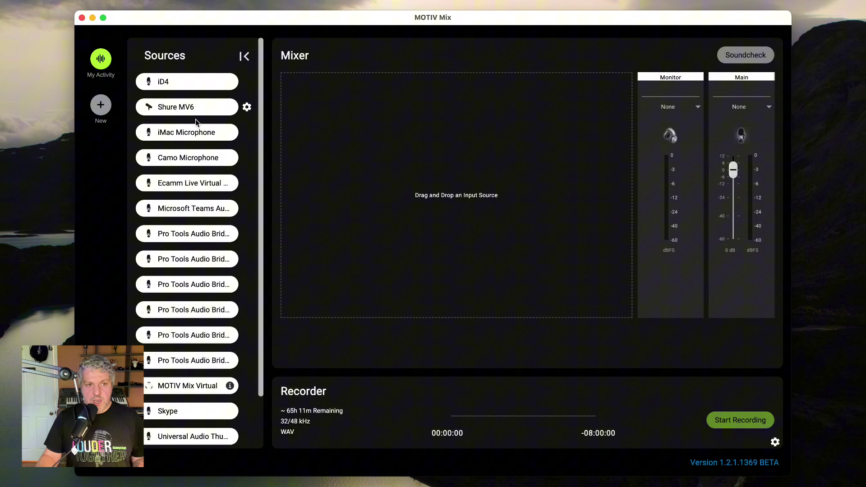
pyautogui.scroll(-3, 196, 119)
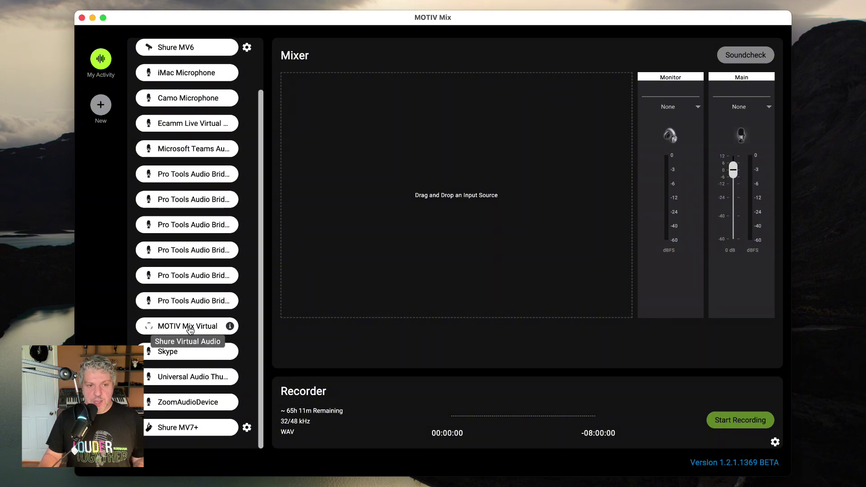
pyautogui.scroll(3, 192, 289)
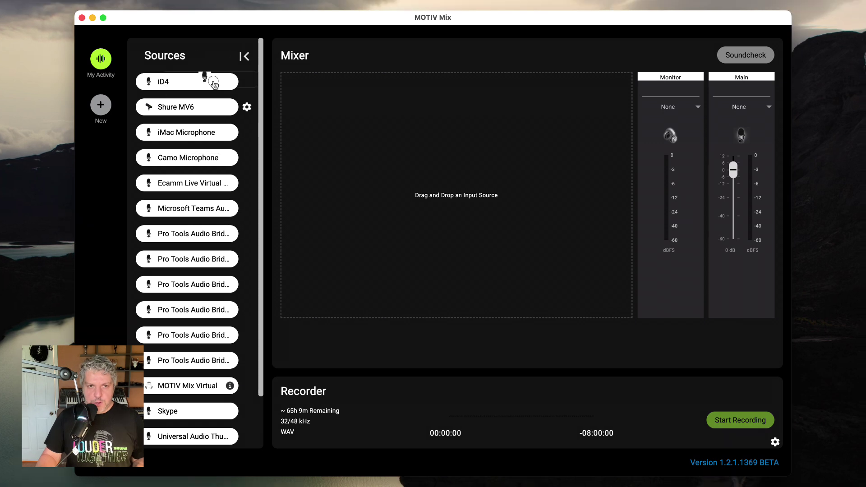
pyautogui.moveTo(181, 83); pyautogui.dragTo(299, 111)
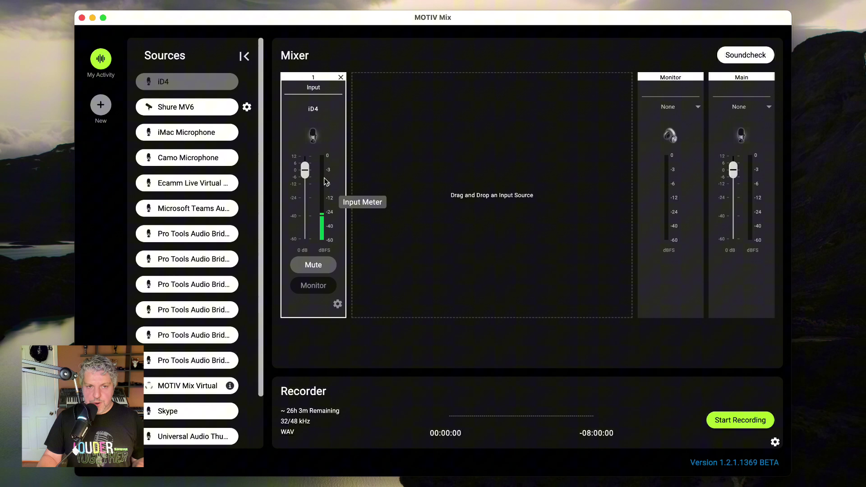
pyautogui.scroll(-3, 196, 115)
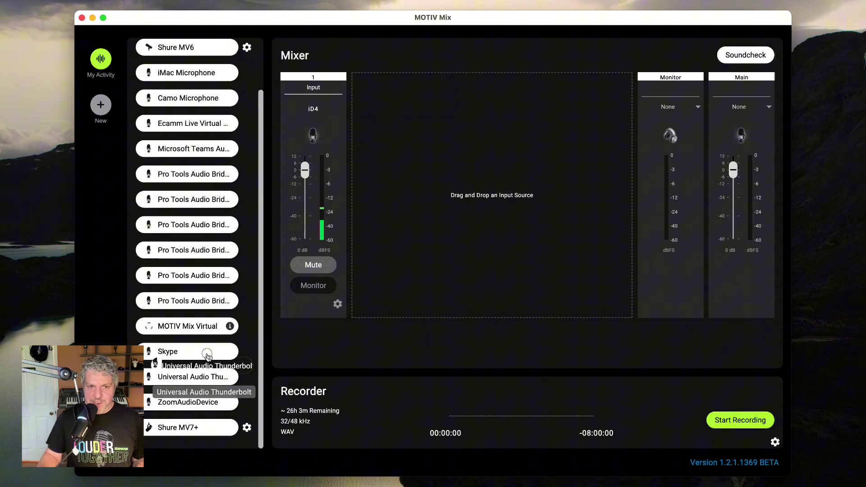
pyautogui.moveTo(185, 377); pyautogui.dragTo(383, 207)
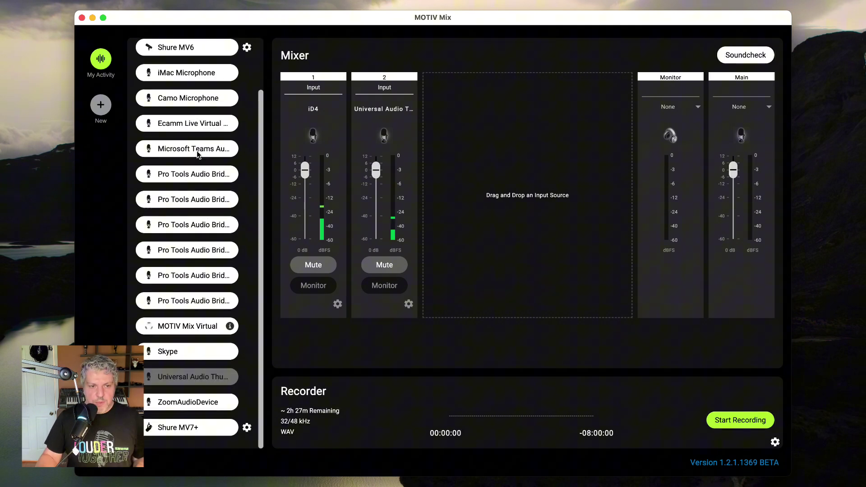
# - Drop Shure MV7+ into the mixer as channel 3 and Shure MV6 as channel 4
pyautogui.moveTo(163, 428); pyautogui.dragTo(445, 217)
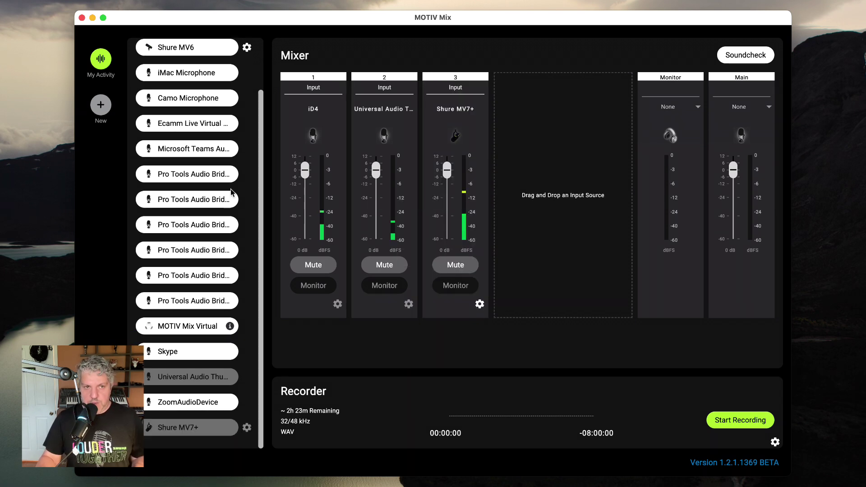
pyautogui.moveTo(231, 190)
pyautogui.moveTo(176, 108); pyautogui.dragTo(523, 144)
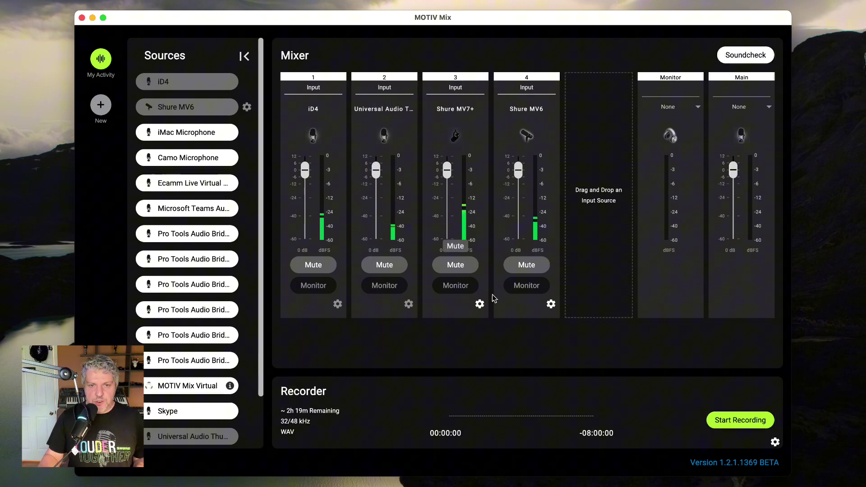
# - Look through the Shure MV7+ device settings on channel 3, then close them
pyautogui.click(480, 305)
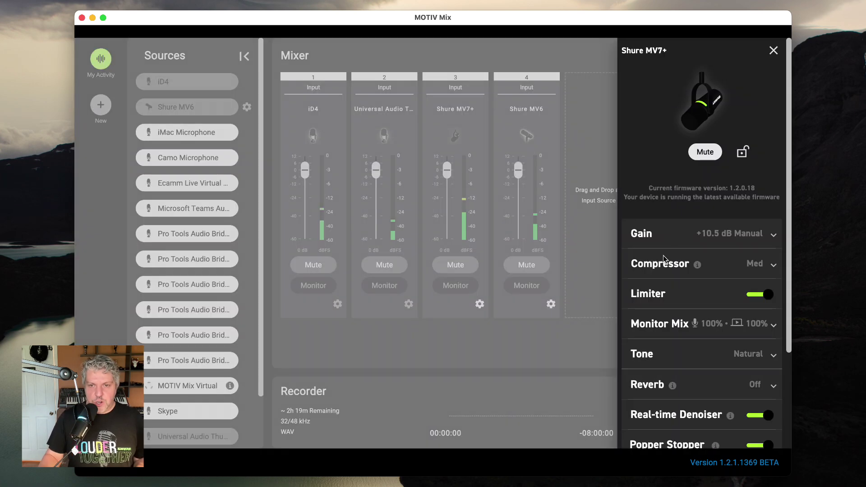
pyautogui.scroll(-5, 674, 255)
pyautogui.scroll(5, 674, 255)
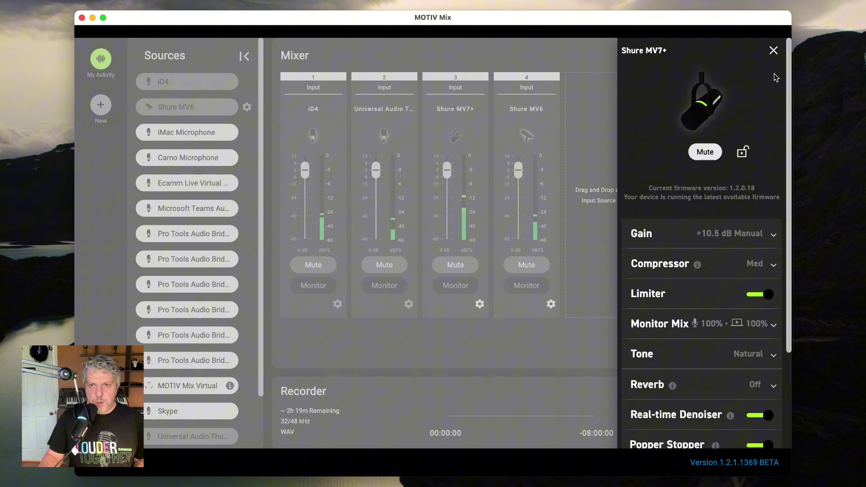
pyautogui.click(773, 51)
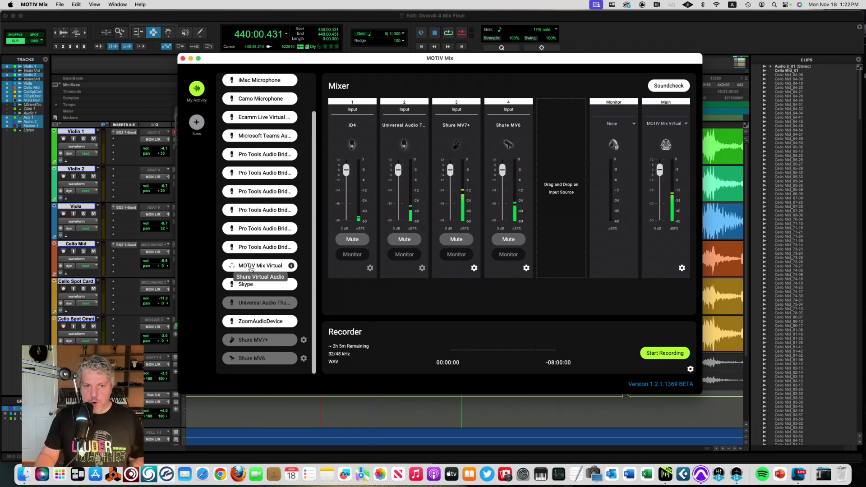
# - Drop MOTIV Mix Virtual from Sources into the mixer as channel 5
pyautogui.moveTo(258, 268); pyautogui.dragTo(551, 147)
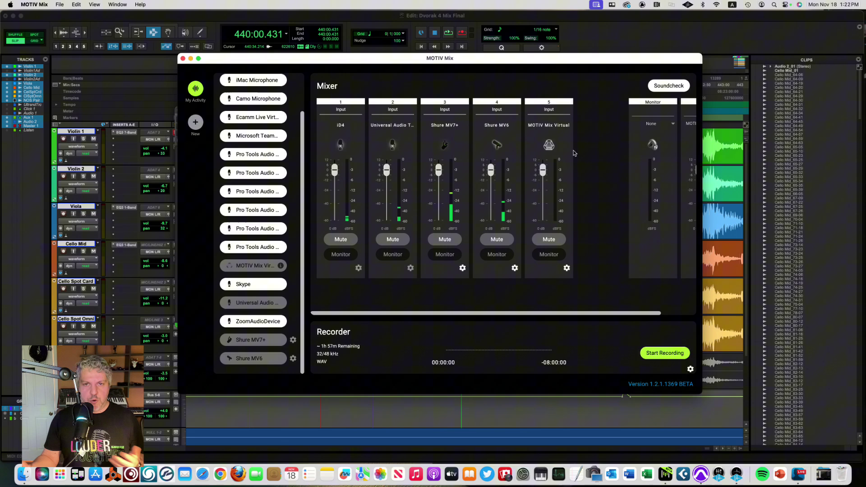
# - In Pro Tools, confirm MOTIV Mix Virtual as the Playback Engine and accept it
pyautogui.click(476, 21)
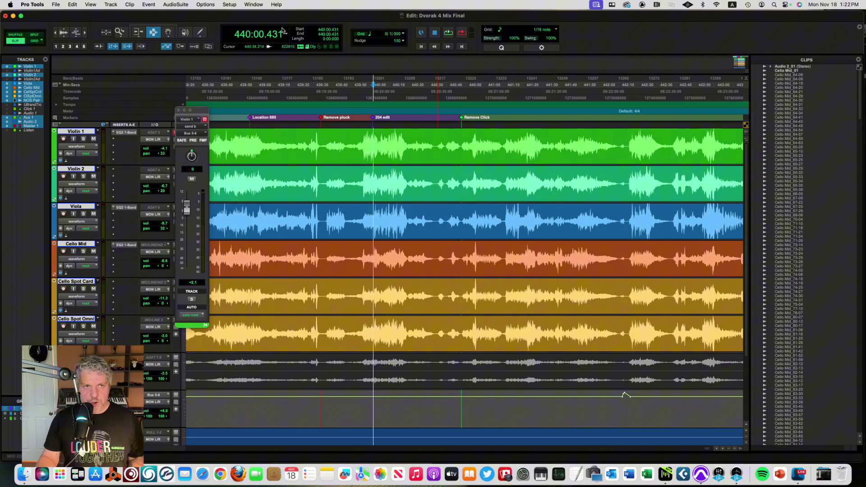
pyautogui.click(229, 5)
pyautogui.click(252, 22)
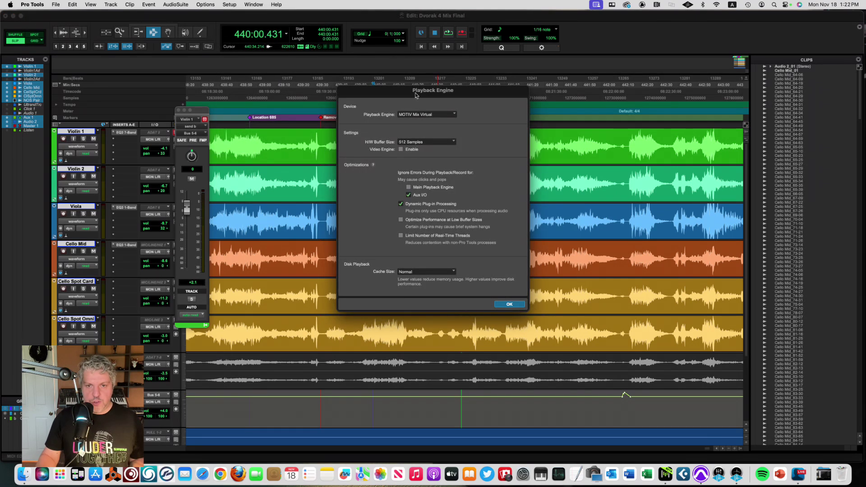
pyautogui.click(507, 305)
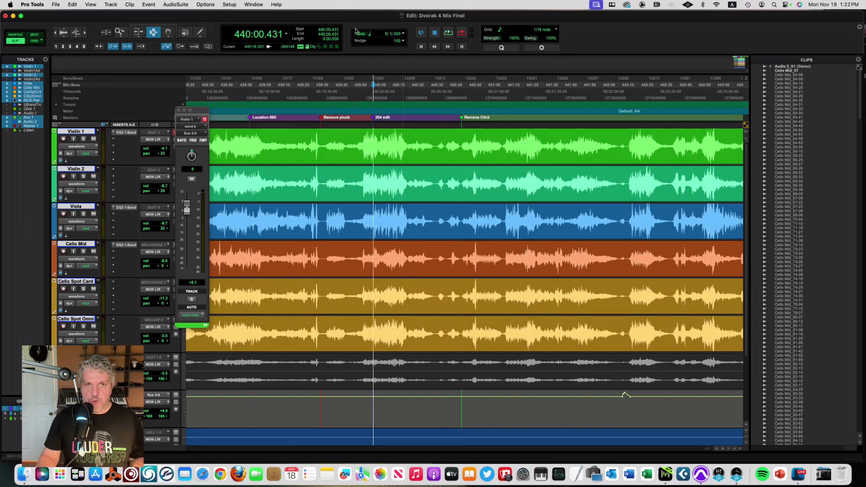
# - Play the session, check MOTIV Mix channel 5 for signal, then stop playback
pyautogui.press('space')
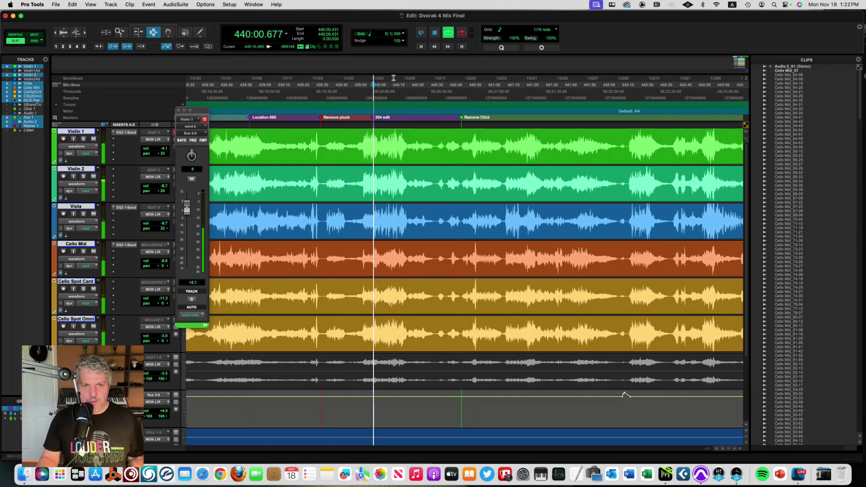
pyautogui.press('super+Tab')
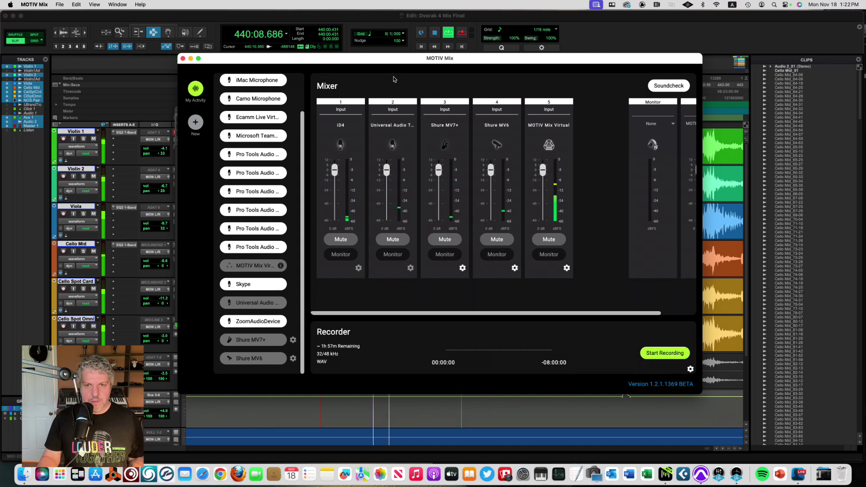
pyautogui.press('super+Tab')
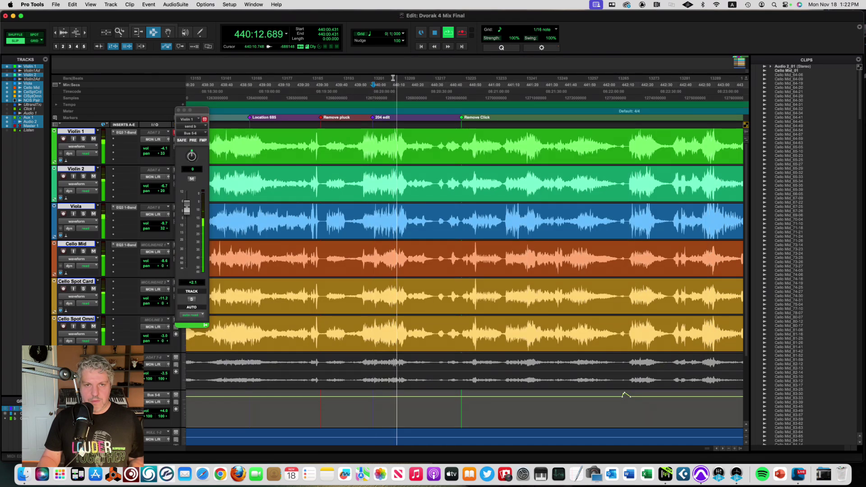
pyautogui.press('space')
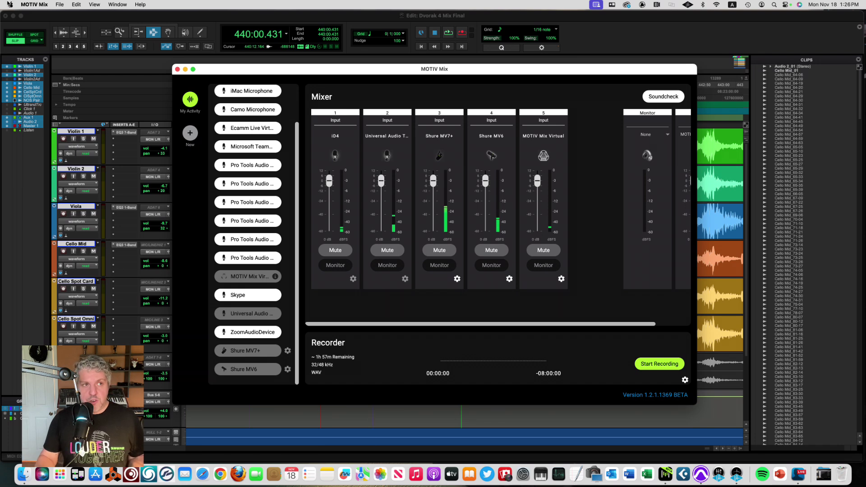
# - Select MOTIV Mix Virtual as the output device in System Settings > Sound
pyautogui.click(10, 4)
pyautogui.click(22, 29)
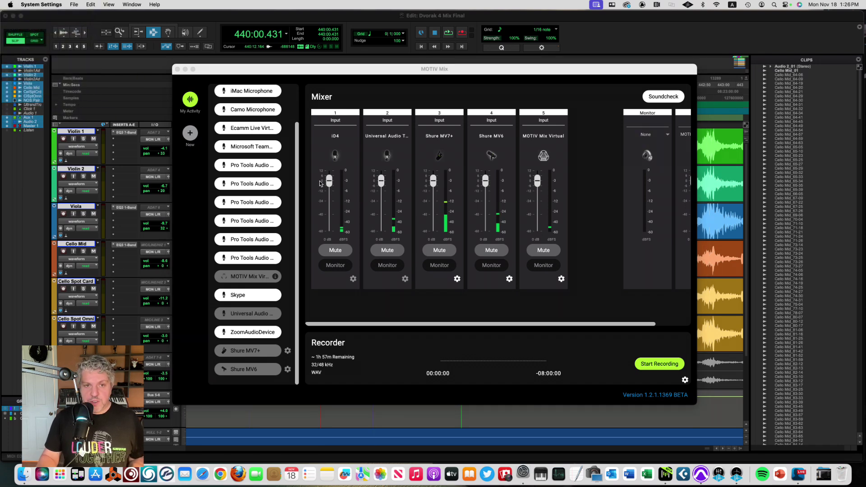
pyautogui.click(197, 185)
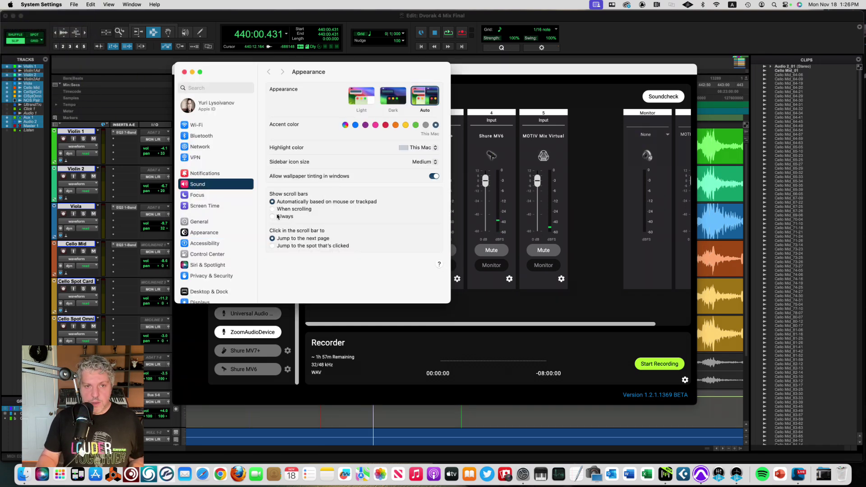
pyautogui.scroll(-2, 309, 248)
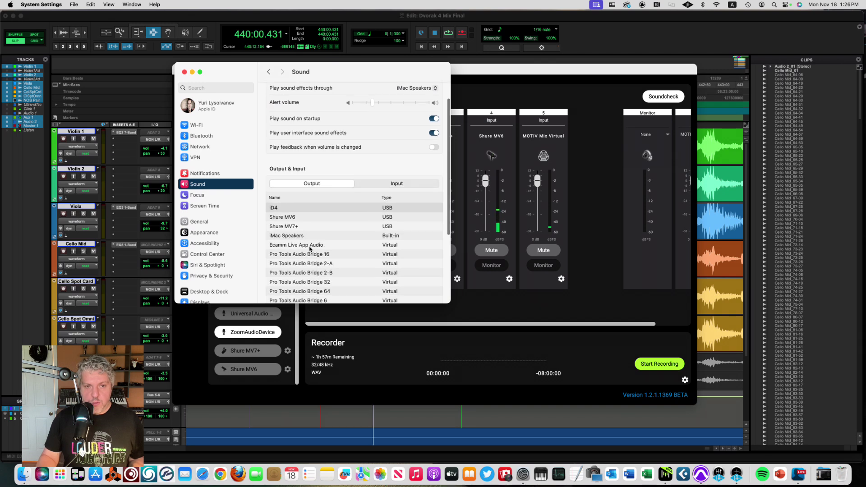
pyautogui.scroll(-3, 310, 248)
pyautogui.click(301, 250)
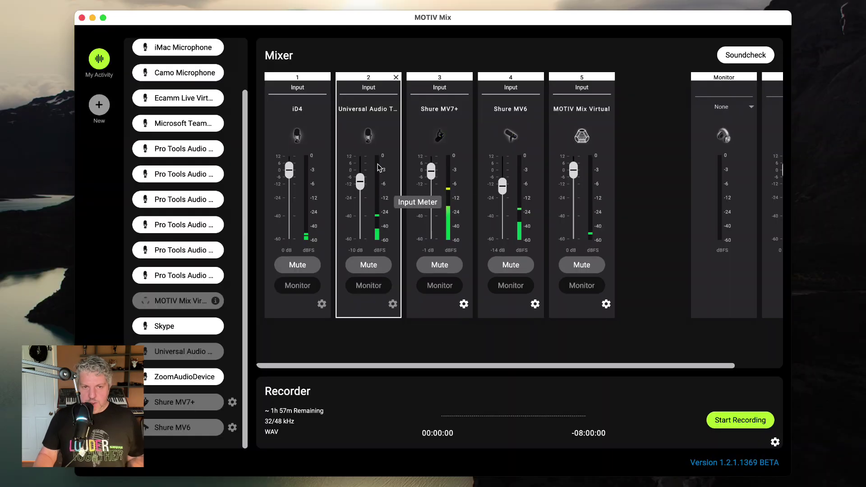
# - Set the Main strip's output source to Shure MV7+
pyautogui.click(504, 174)
pyautogui.hscroll(3, 497, 145)
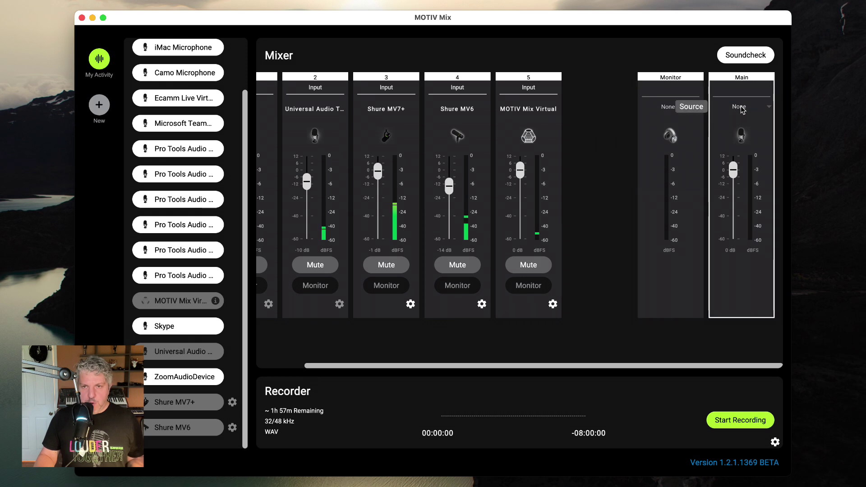
pyautogui.click(731, 112)
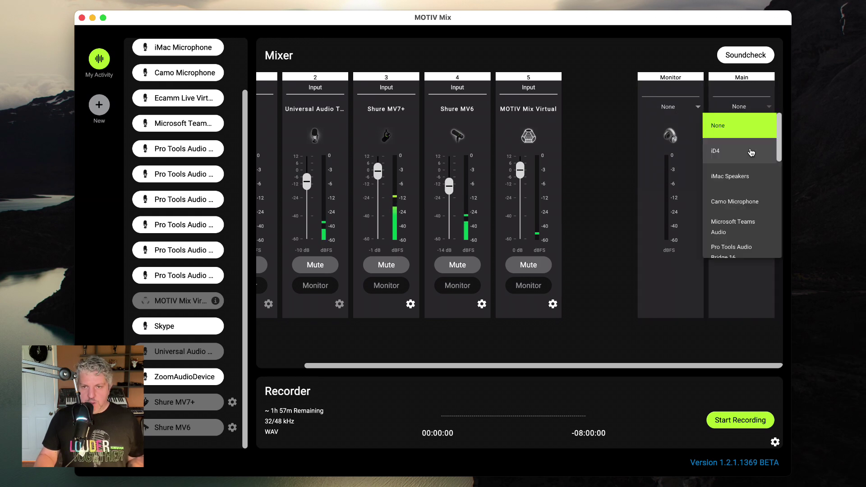
pyautogui.scroll(-5, 751, 150)
pyautogui.scroll(-6, 743, 150)
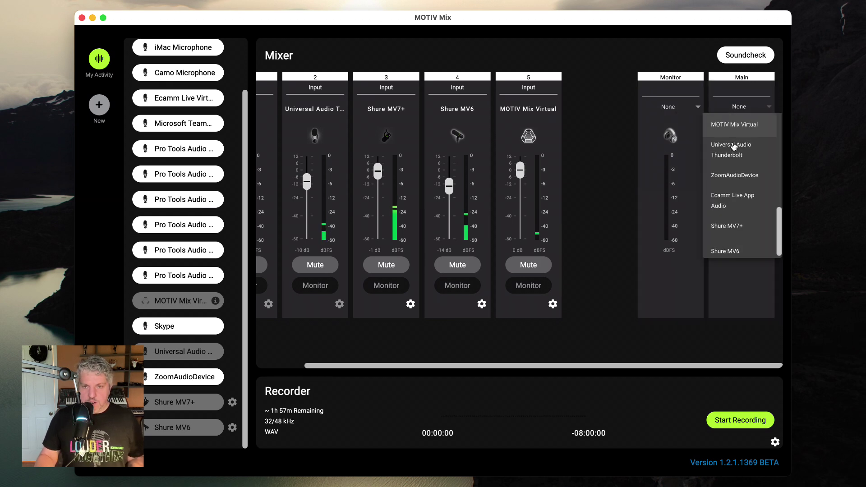
pyautogui.click(730, 220)
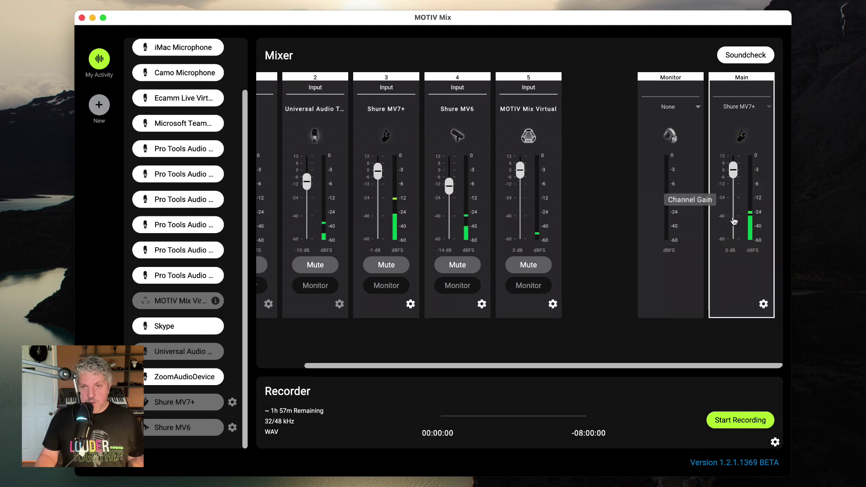
pyautogui.hscroll(-3, 592, 172)
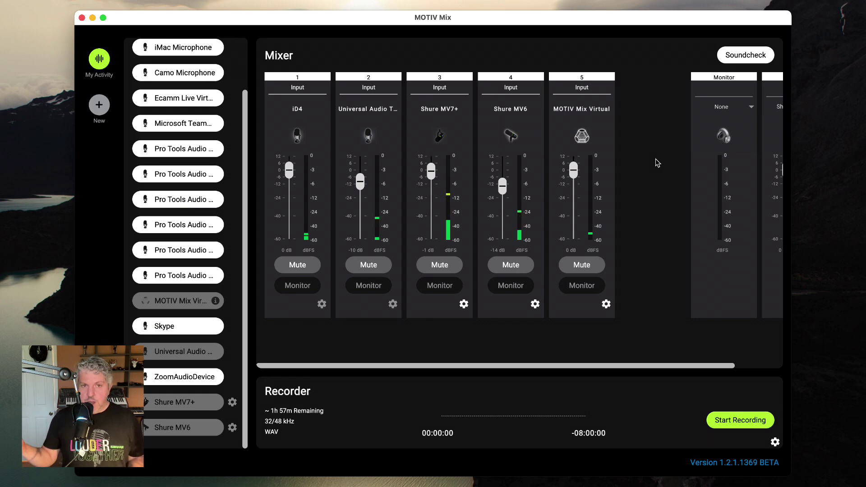
pyautogui.hscroll(3, 682, 140)
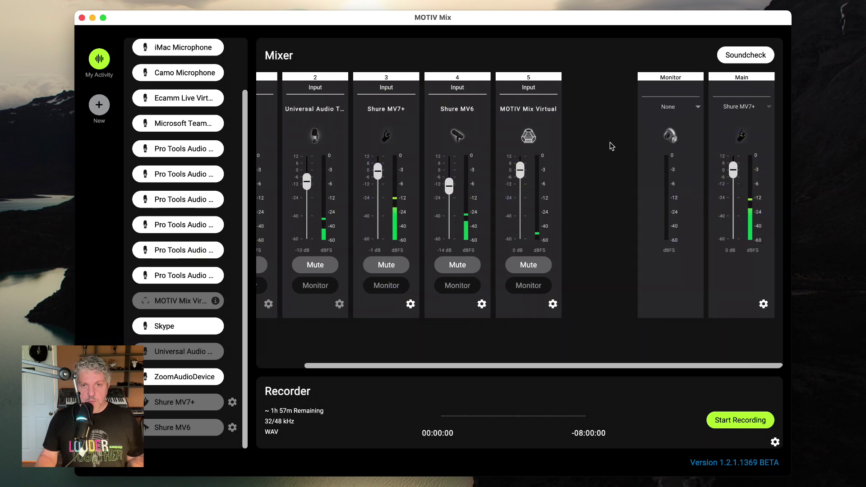
pyautogui.hscroll(-2, 603, 144)
pyautogui.hscroll(-2, 604, 145)
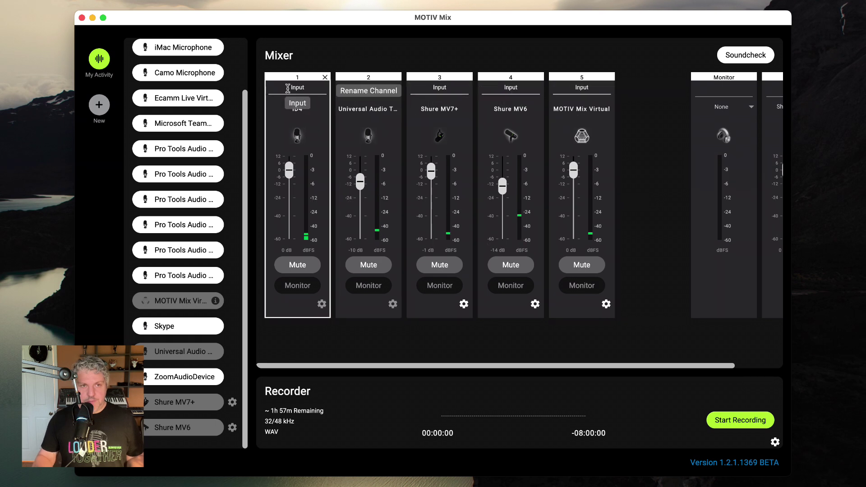
# - Set the Monitor strip's source to iD4
pyautogui.hscroll(3, 638, 122)
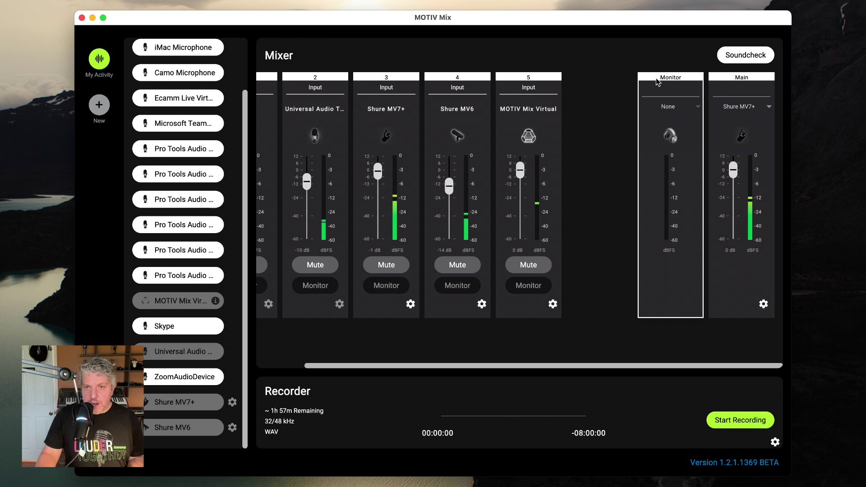
pyautogui.hscroll(-3, 617, 106)
pyautogui.hscroll(3, 616, 108)
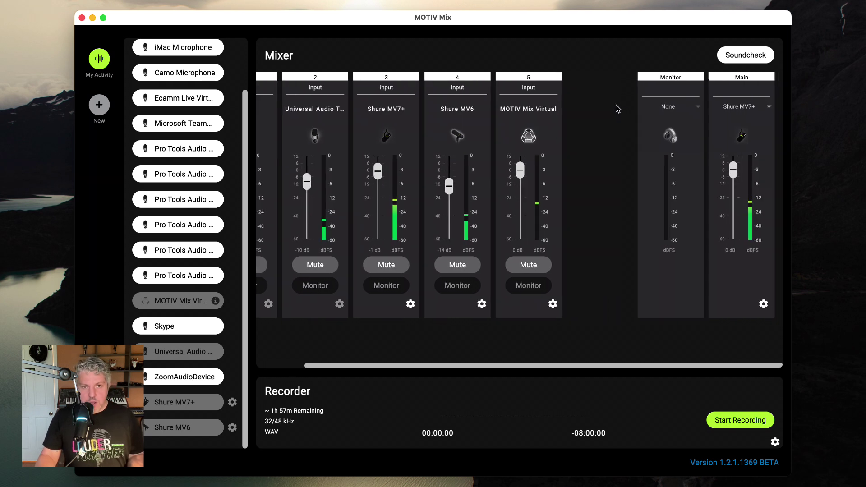
pyautogui.hscroll(-3, 617, 108)
pyautogui.hscroll(3, 617, 108)
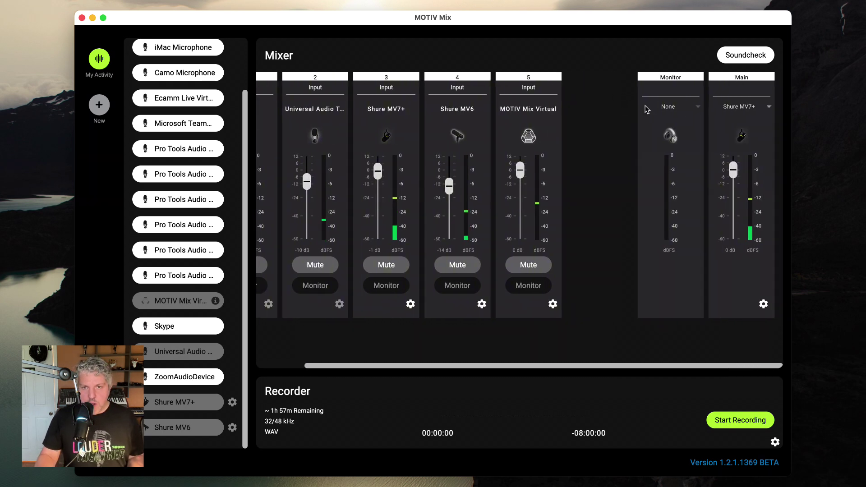
pyautogui.click(677, 108)
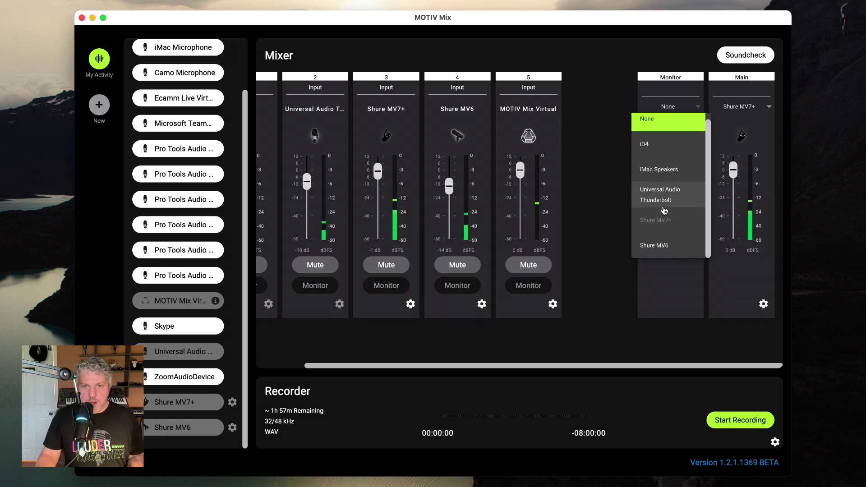
pyautogui.click(645, 152)
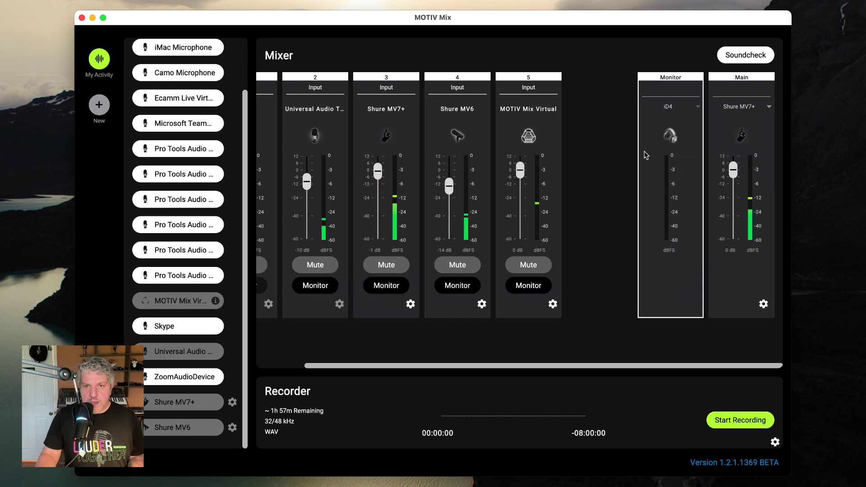
# - Turn monitoring on for the Universal Audio and Shure MV7+ channels, then off again
pyautogui.hscroll(-3, 606, 121)
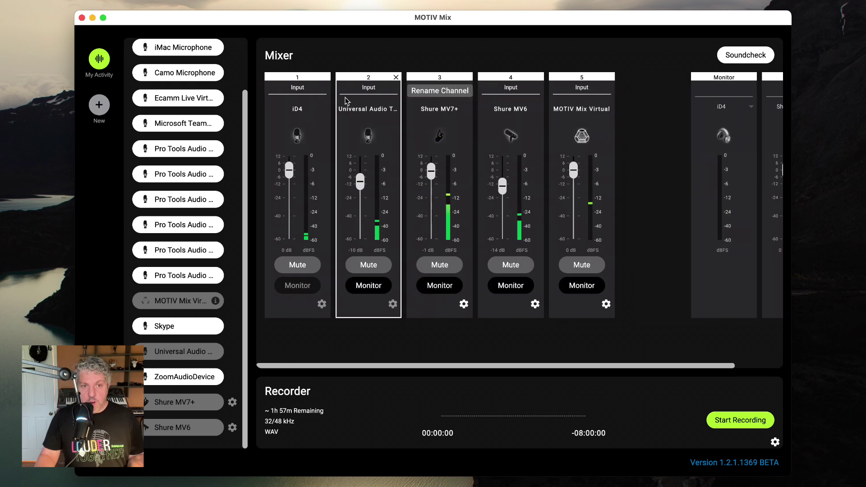
pyautogui.click(297, 289)
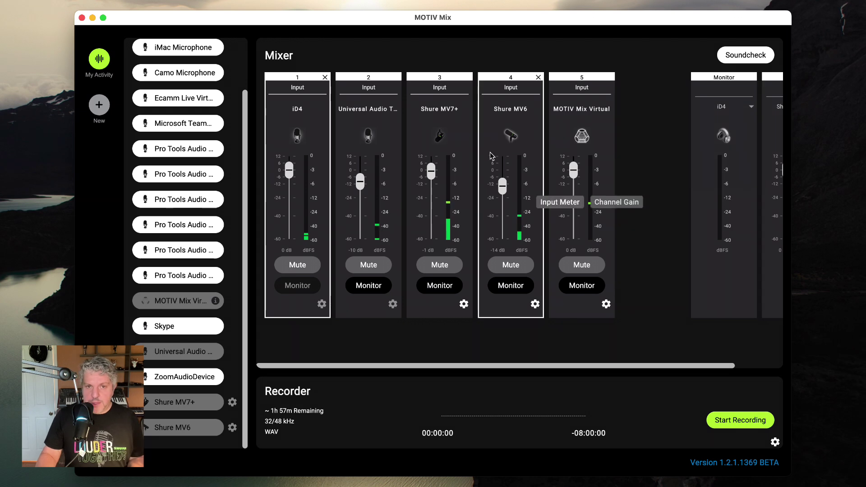
pyautogui.click(379, 286)
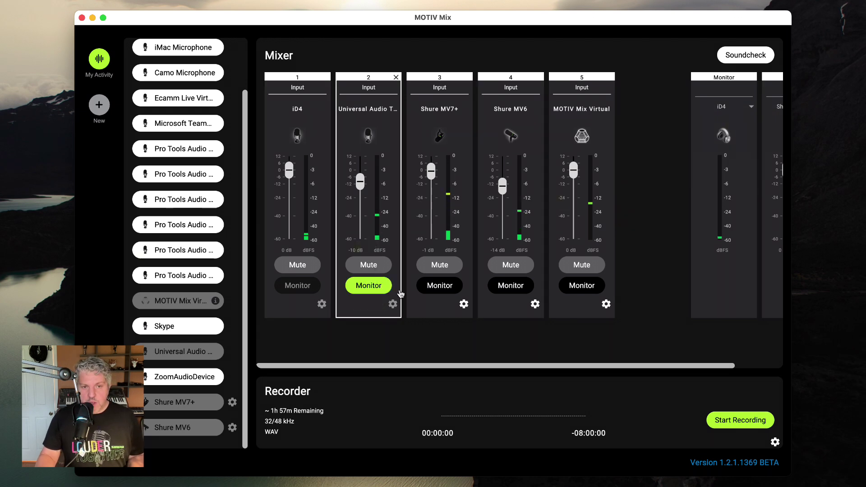
pyautogui.click(452, 286)
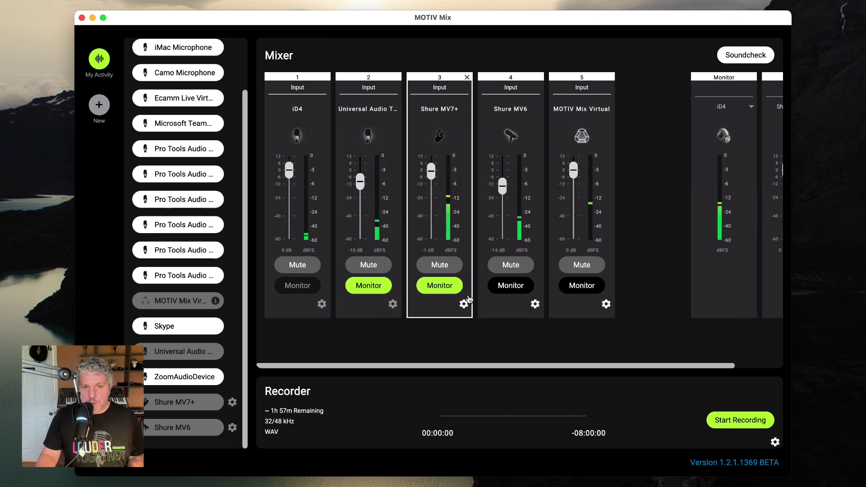
pyautogui.click(440, 286)
pyautogui.click(368, 285)
pyautogui.hscroll(3, 451, 279)
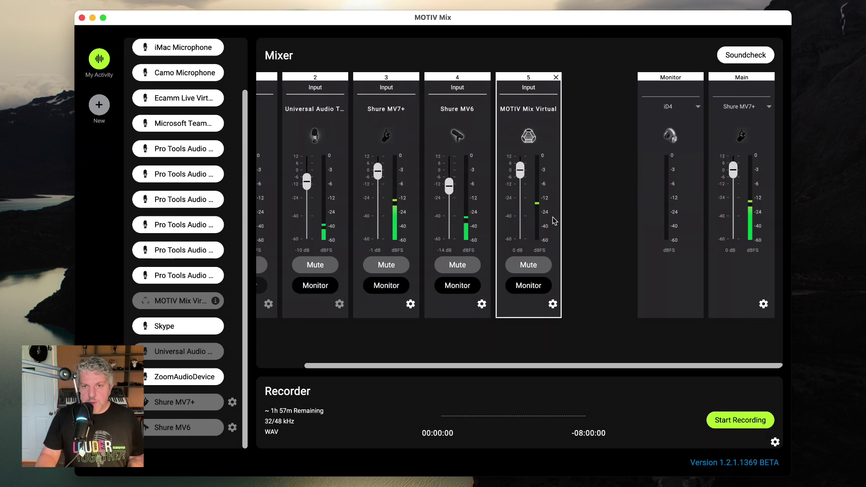